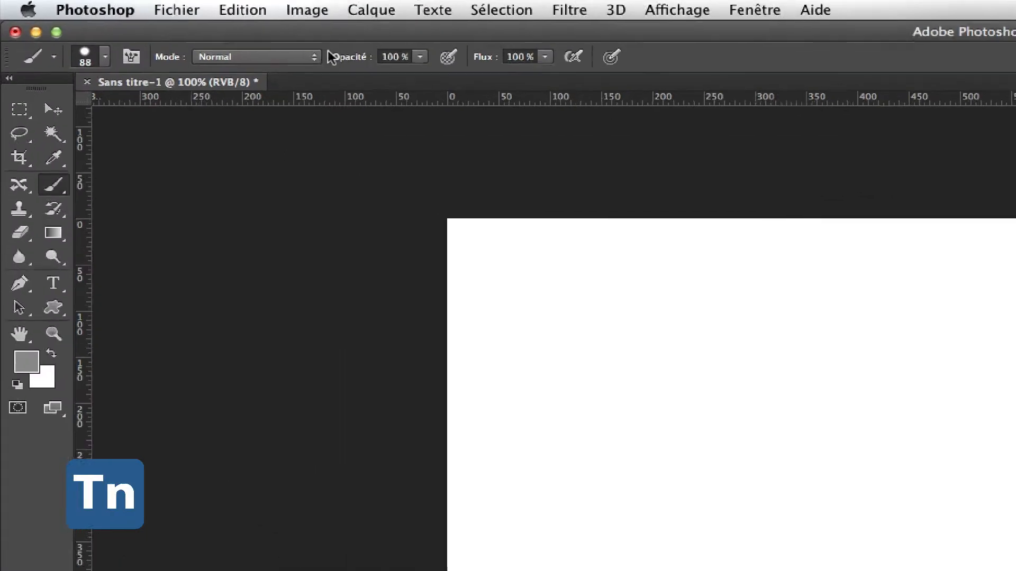
# Append the BB_ChainlinkFenceBrushes set to the active brushes, narrowing the brush picker on the canvas
pyautogui.click(107, 58)
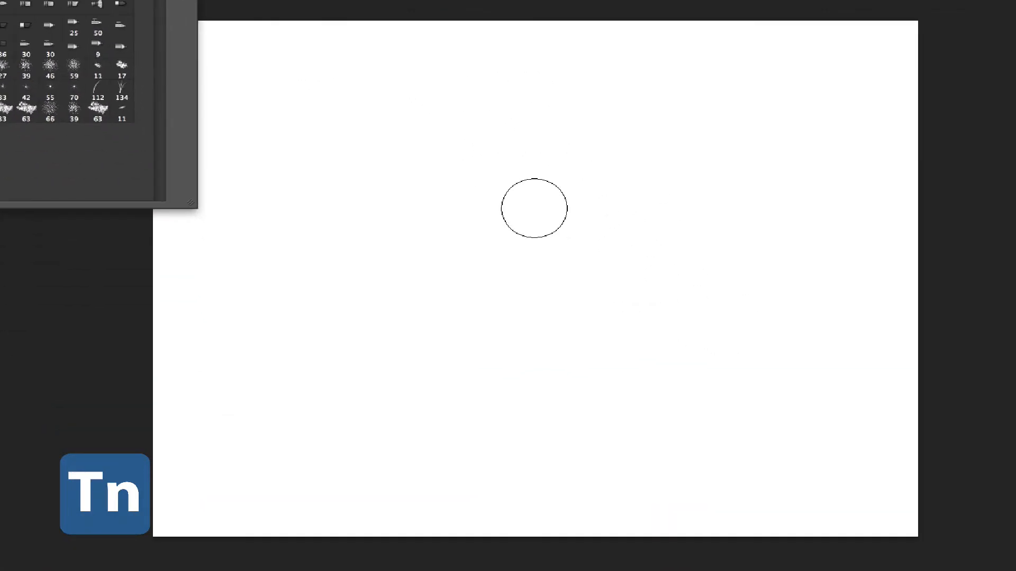
pyautogui.rightClick(534, 208)
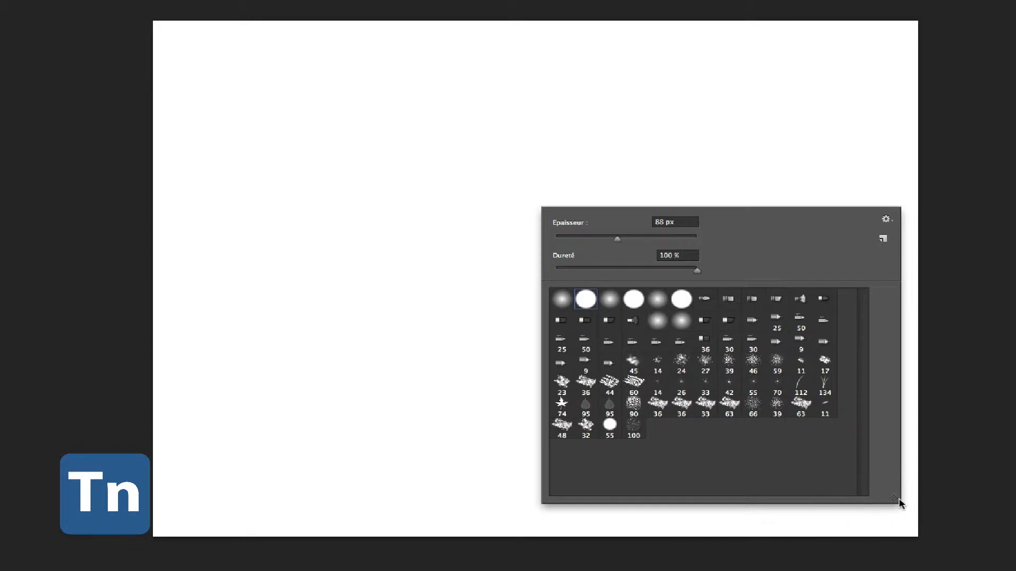
pyautogui.moveTo(893, 503)
pyautogui.mouseDown()
pyautogui.moveTo(813, 471)
pyautogui.moveTo(818, 445)
pyautogui.moveTo(825, 506)
pyautogui.mouseUp()
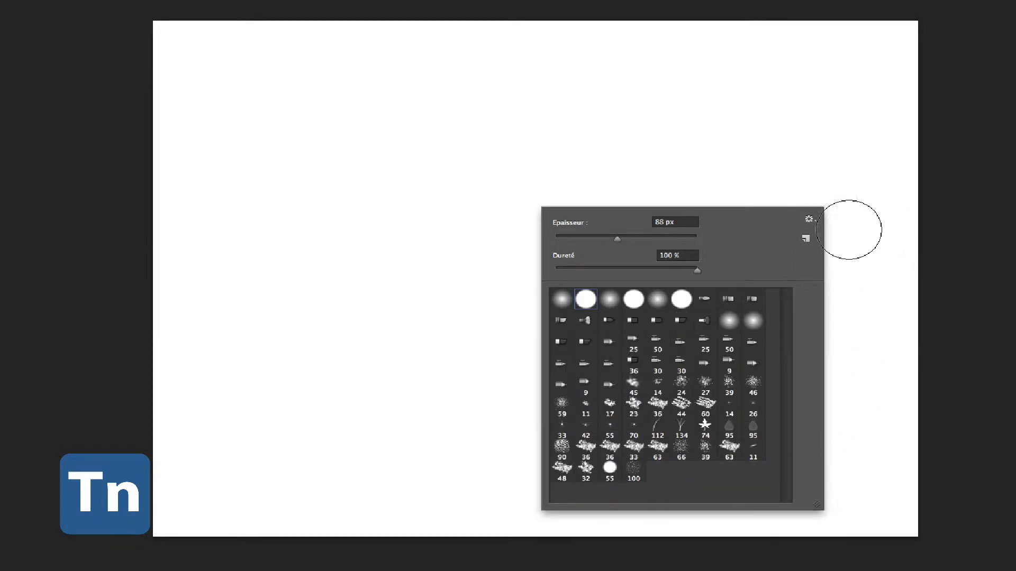
pyautogui.click(809, 220)
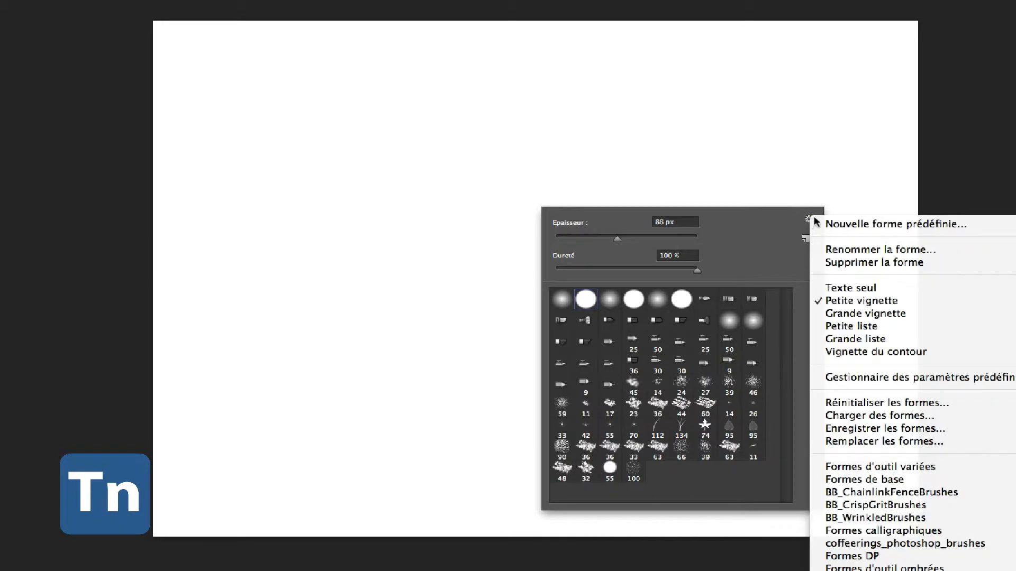
pyautogui.click(881, 493)
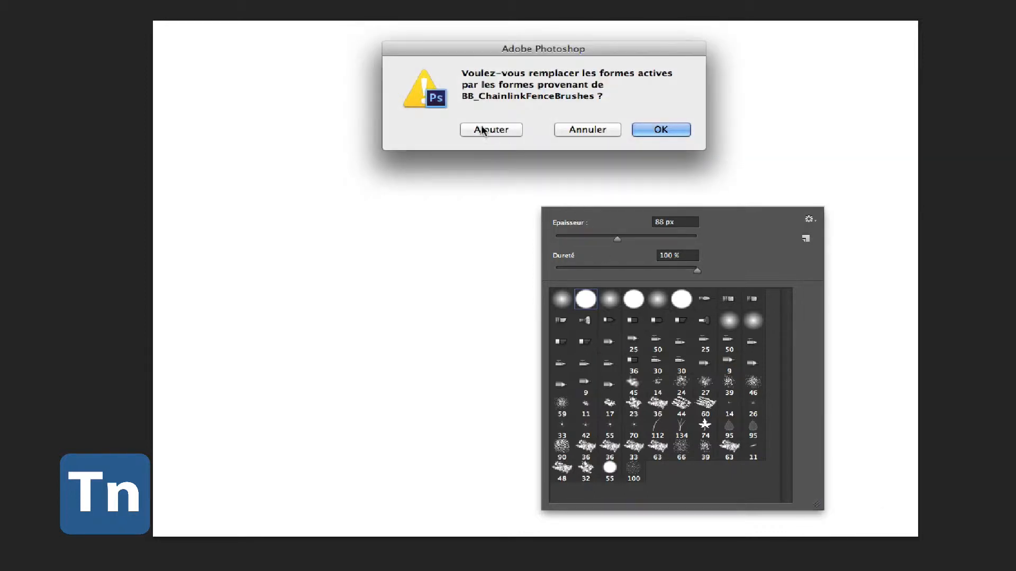
pyautogui.click(483, 130)
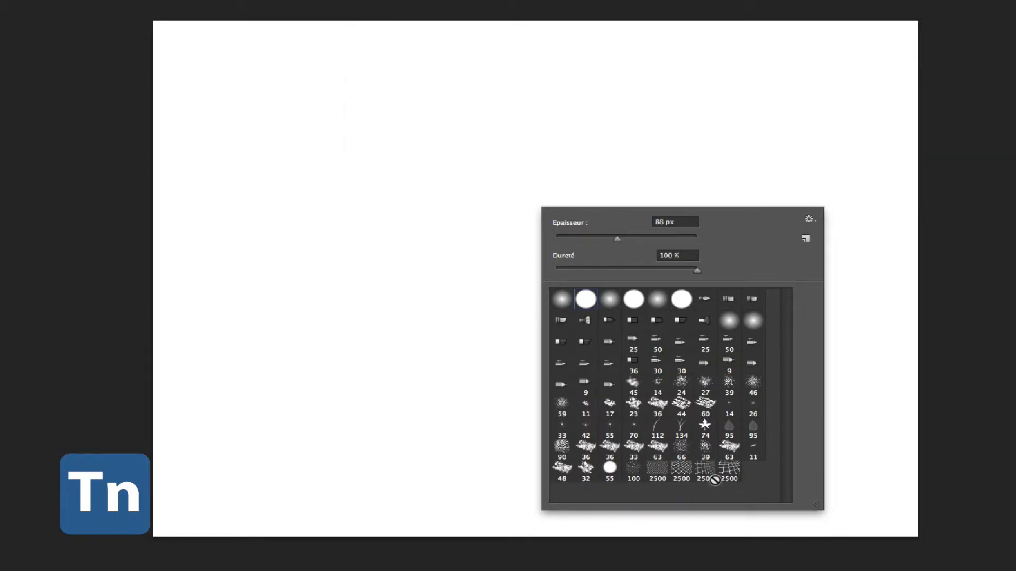
# Stamp the third chain-link fence brush (2500 px) once on the blank canvas and undo the stamp
pyautogui.click(706, 470)
pyautogui.press('Return')
pyautogui.click(424, 304)
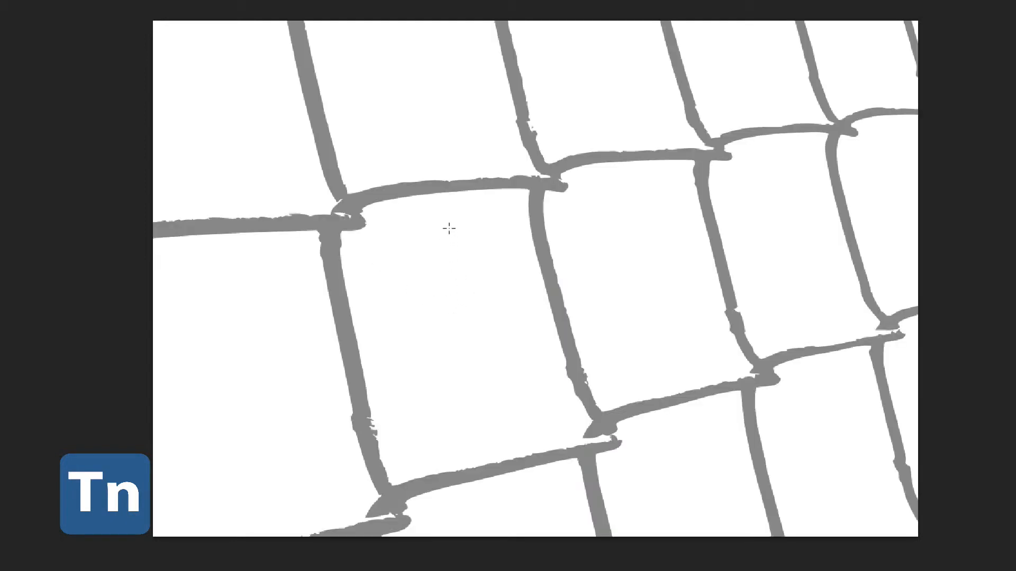
pyautogui.hotkey('ctrl', 'z')
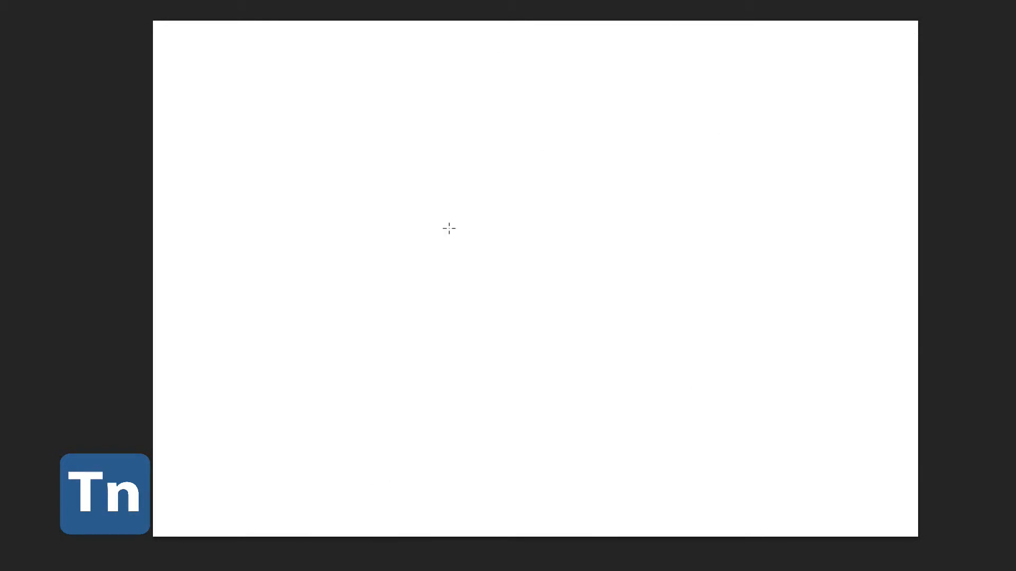
# Display the brush settings panel (Forme), detach it as an expanded floating panel and resize it over the canvas
pyautogui.rightClick(397, 108)
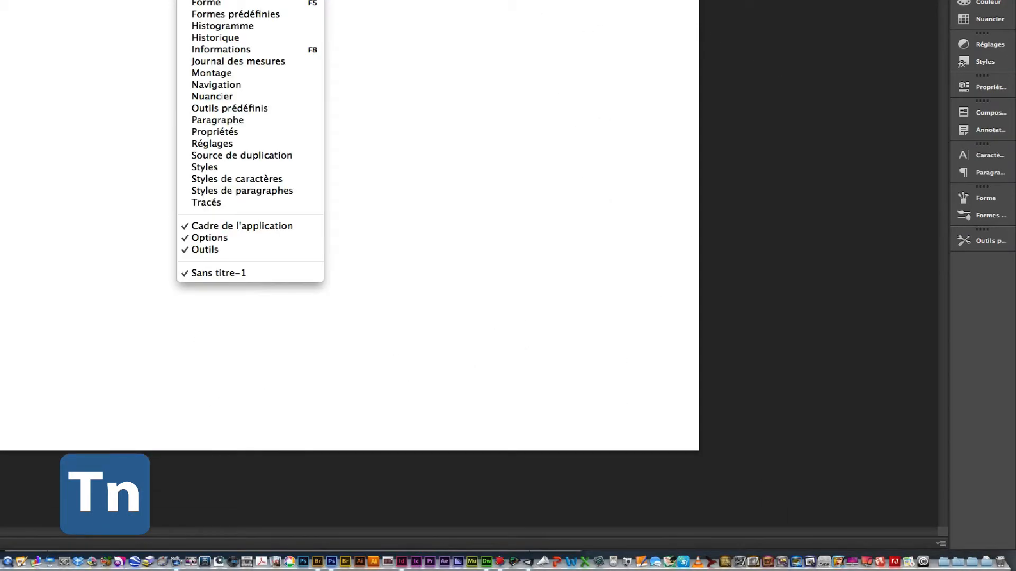
pyautogui.click(215, 5)
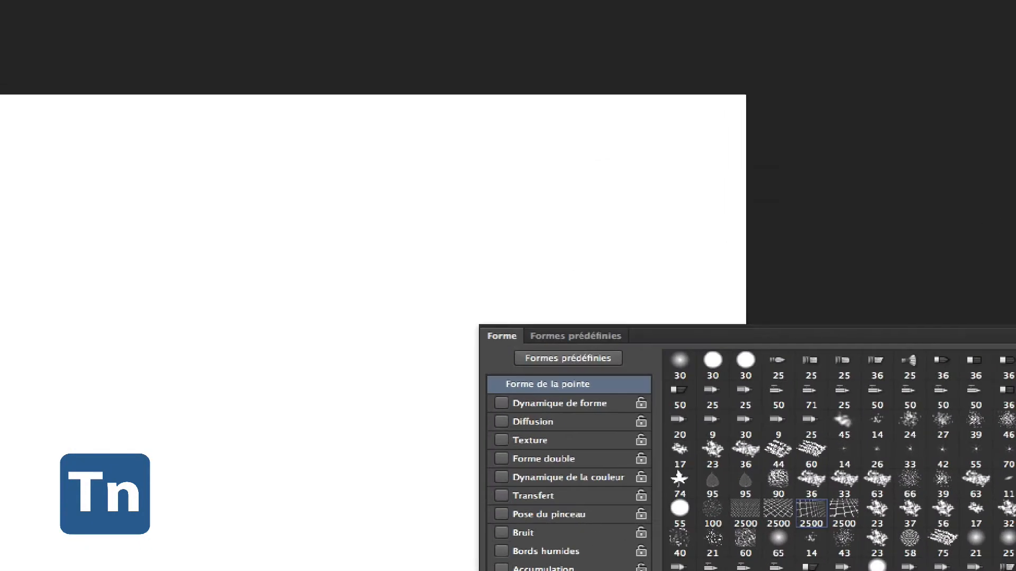
pyautogui.click(924, 136)
pyautogui.moveTo(838, 336)
pyautogui.mouseDown()
pyautogui.moveTo(594, 229)
pyautogui.moveTo(363, 190)
pyautogui.moveTo(281, 163)
pyautogui.mouseUp()
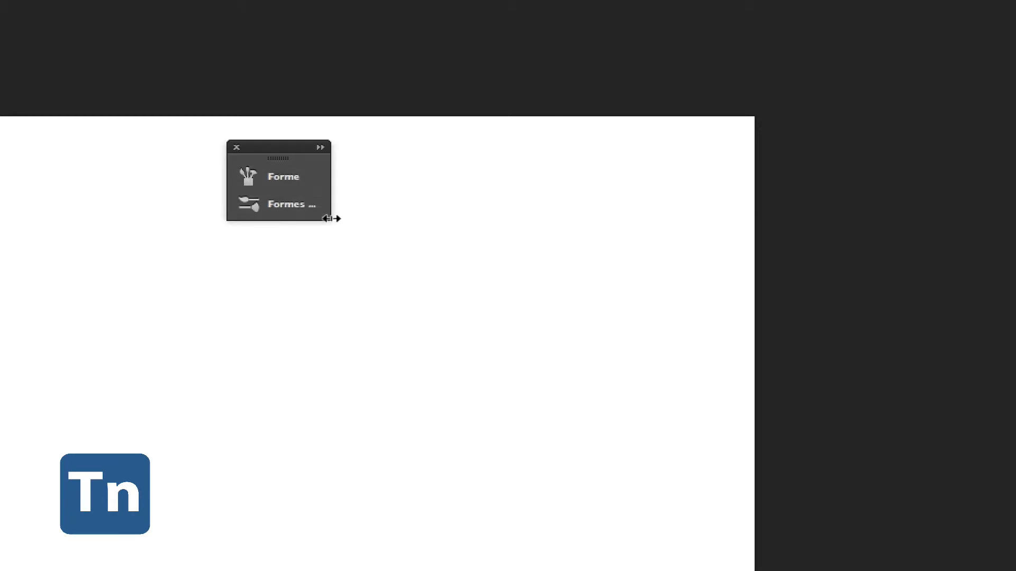
pyautogui.doubleClick(279, 147)
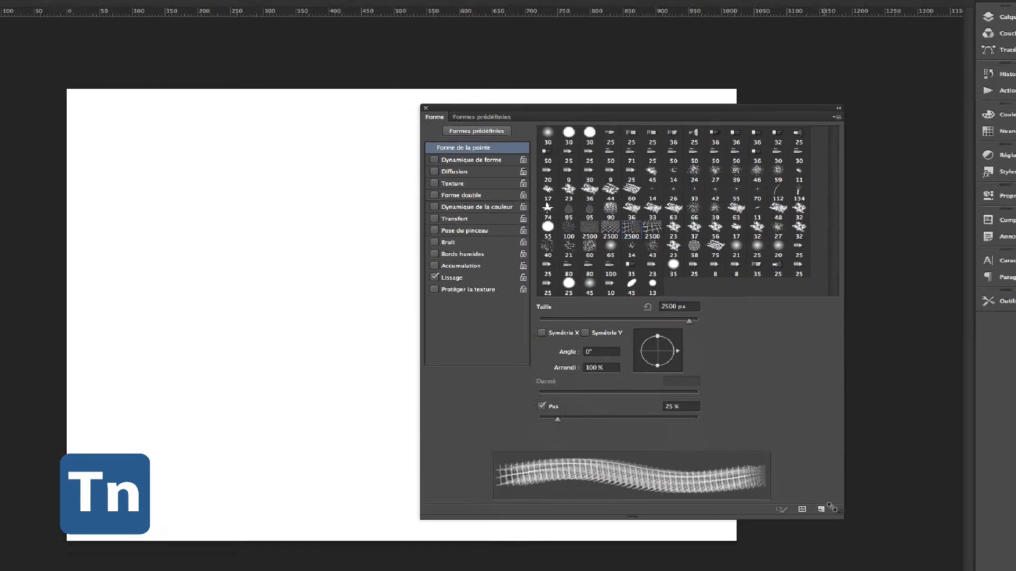
pyautogui.moveTo(850, 510)
pyautogui.mouseDown()
pyautogui.moveTo(851, 521)
pyautogui.moveTo(841, 490)
pyautogui.mouseUp()
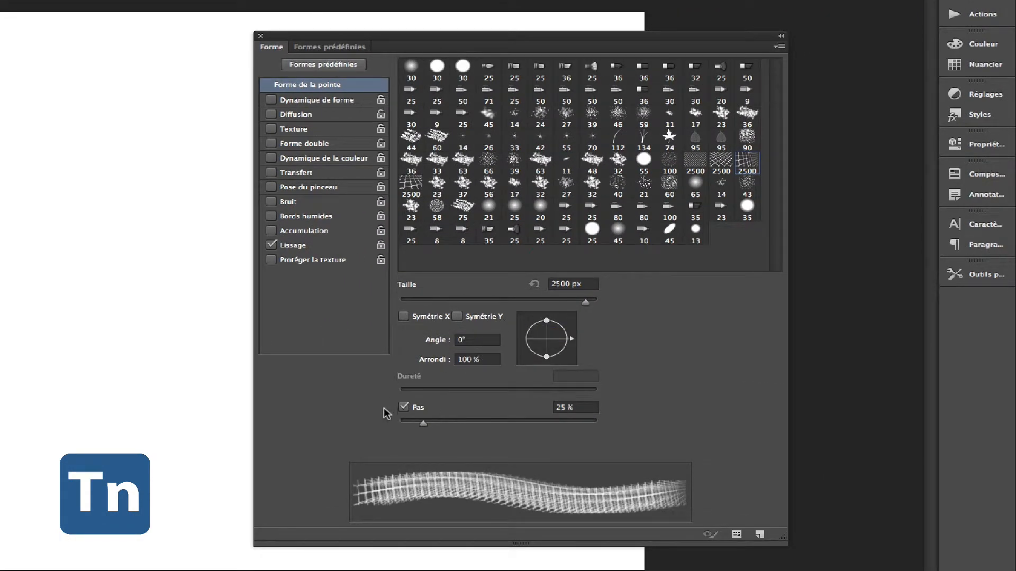
# Try different spacing (Pas) values on the fence brush tip, including 108 %, and finish at 1 %
pyautogui.moveTo(423, 424); pyautogui.dragTo(385, 426)
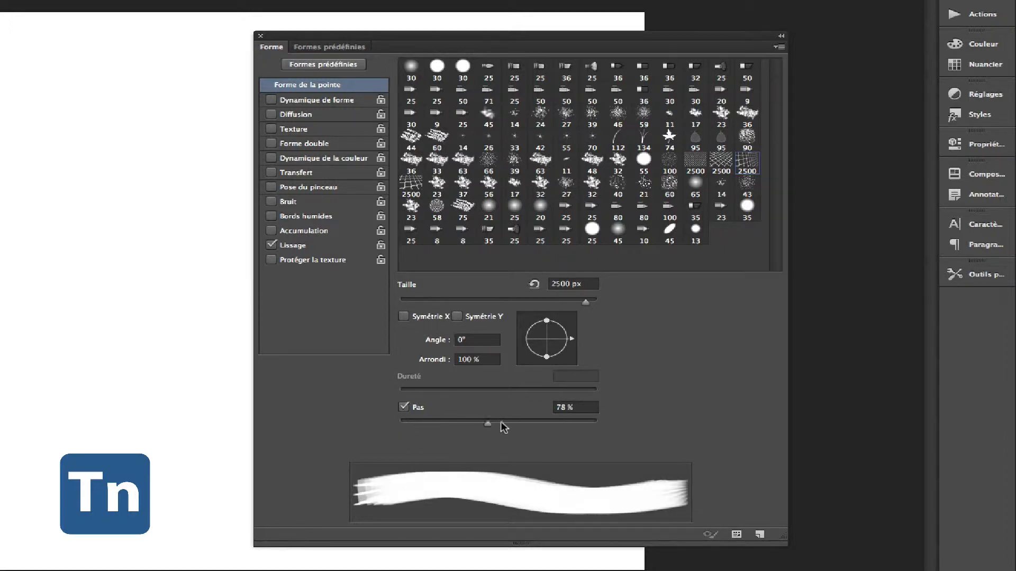
pyautogui.moveTo(503, 428); pyautogui.dragTo(504, 428)
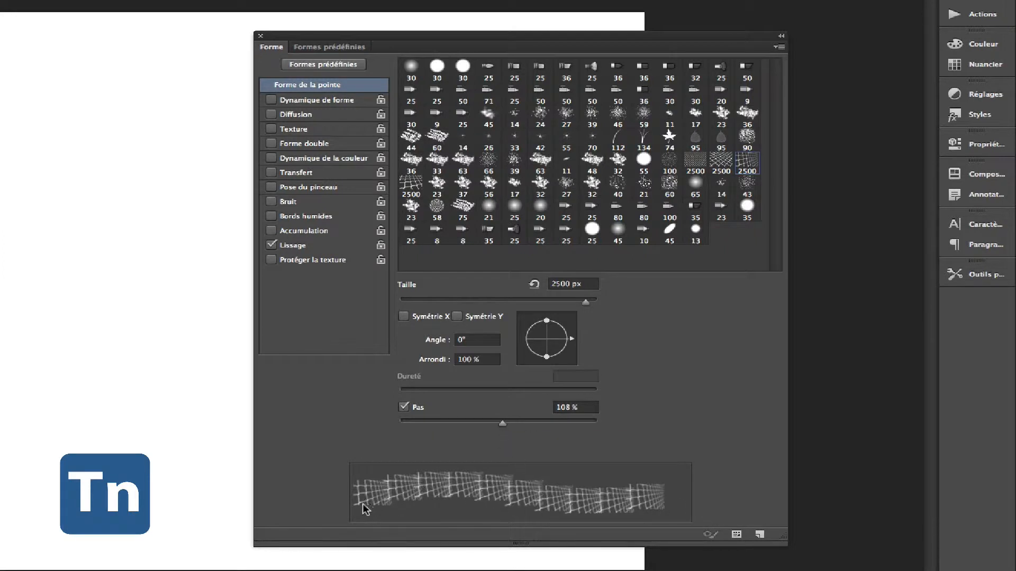
pyautogui.moveTo(505, 423)
pyautogui.mouseDown()
pyautogui.moveTo(558, 424)
pyautogui.moveTo(390, 428)
pyautogui.mouseUp()
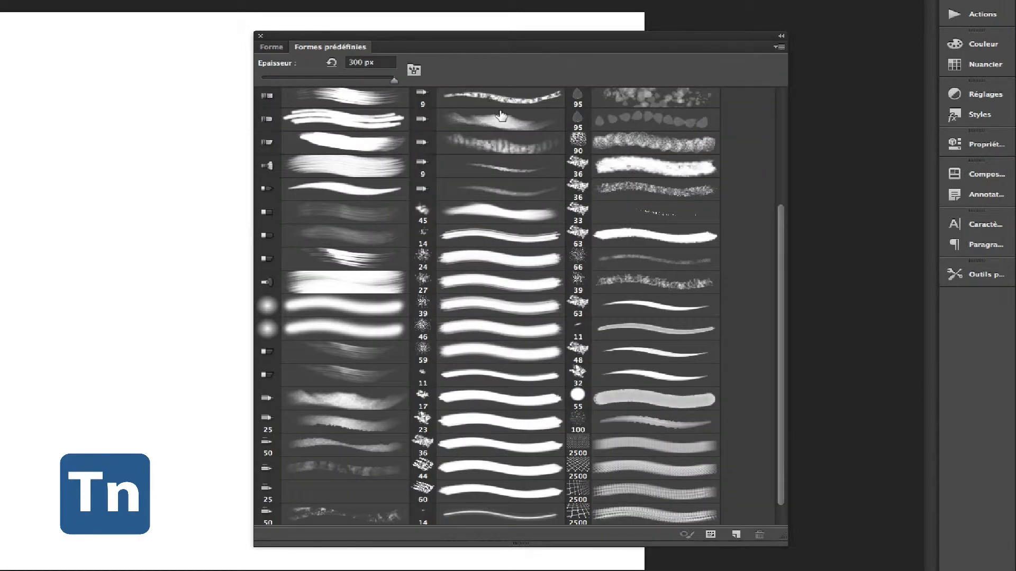
# Examine the stroke previews of the preset brushes (Formes prédéfinies) and return to the brush tip settings
pyautogui.click(270, 47)
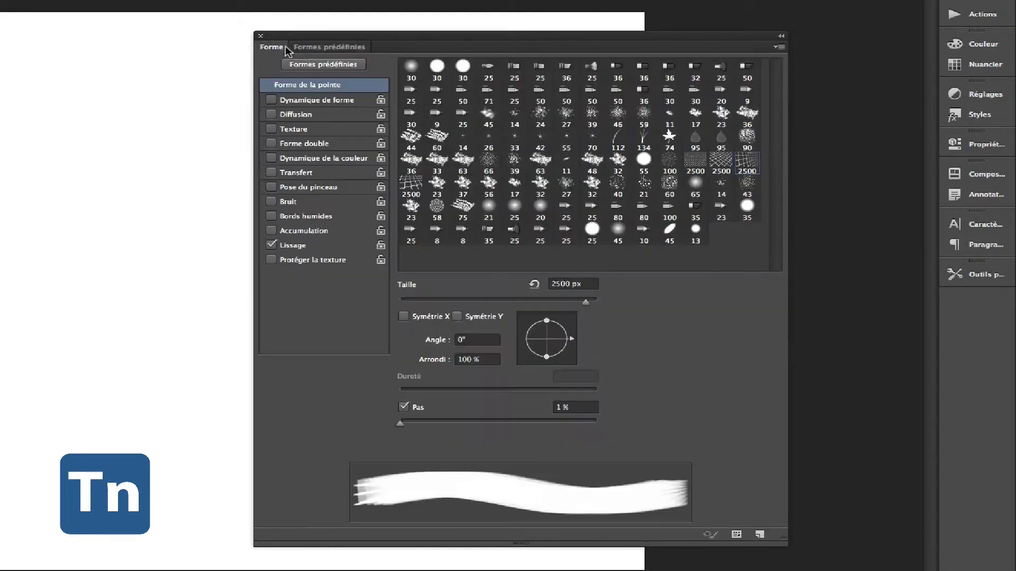
pyautogui.click(322, 64)
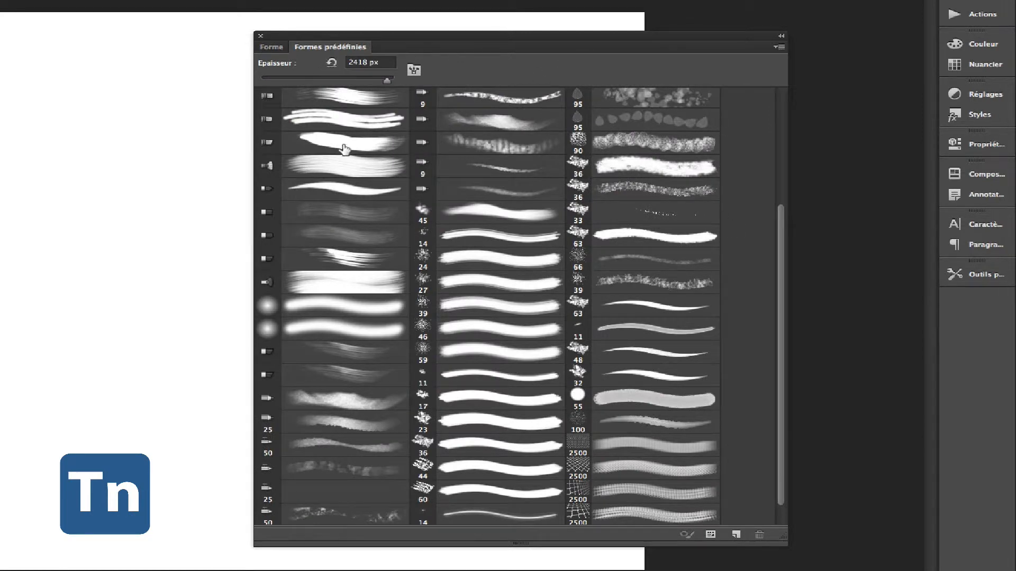
pyautogui.click(297, 97)
pyautogui.click(674, 221)
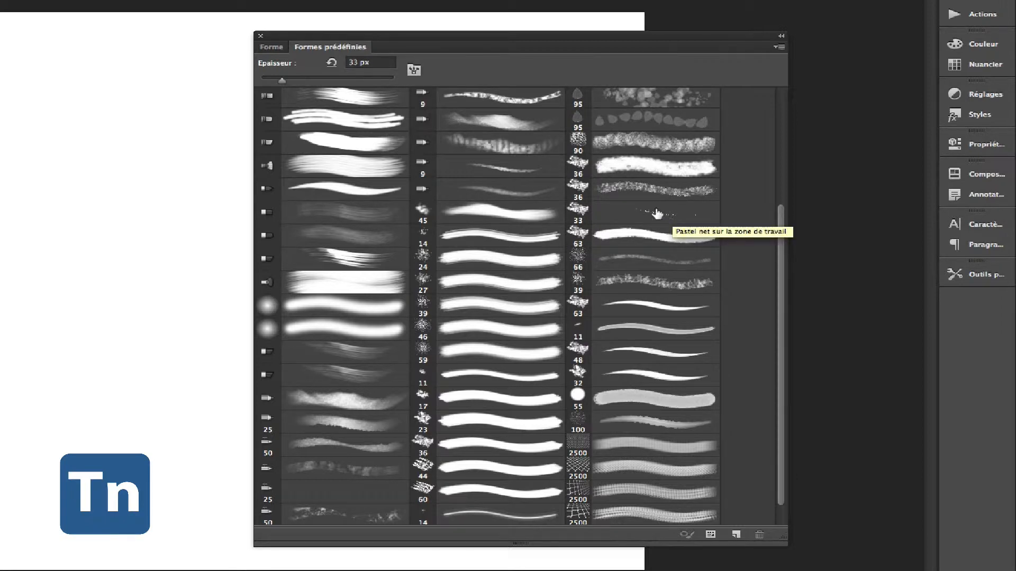
pyautogui.click(278, 50)
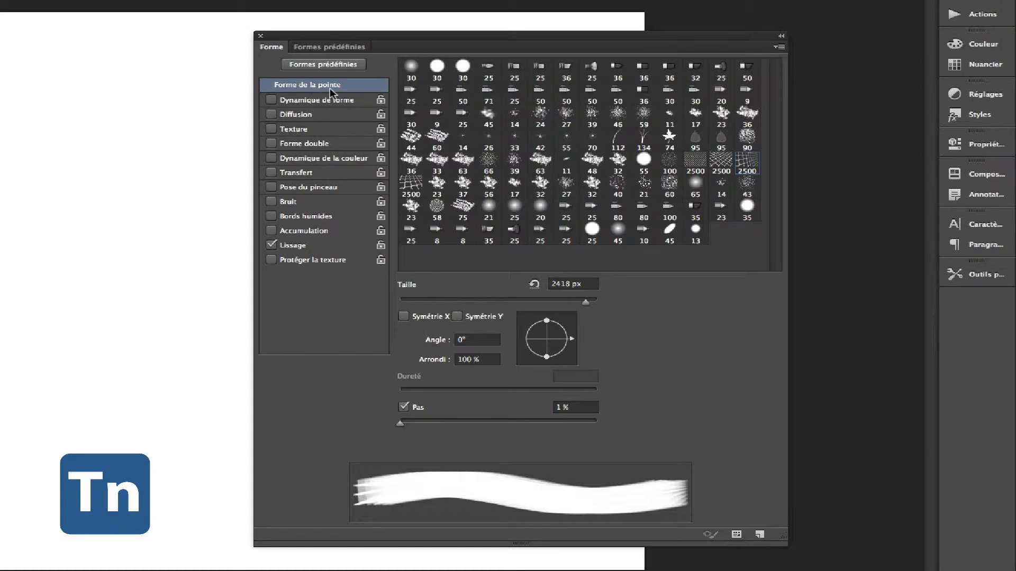
# Compare the tip options of several brushes, including the 50 px airbrush, 48 px textured, 30 px hard round and 25 px erodible tips
pyautogui.click(464, 90)
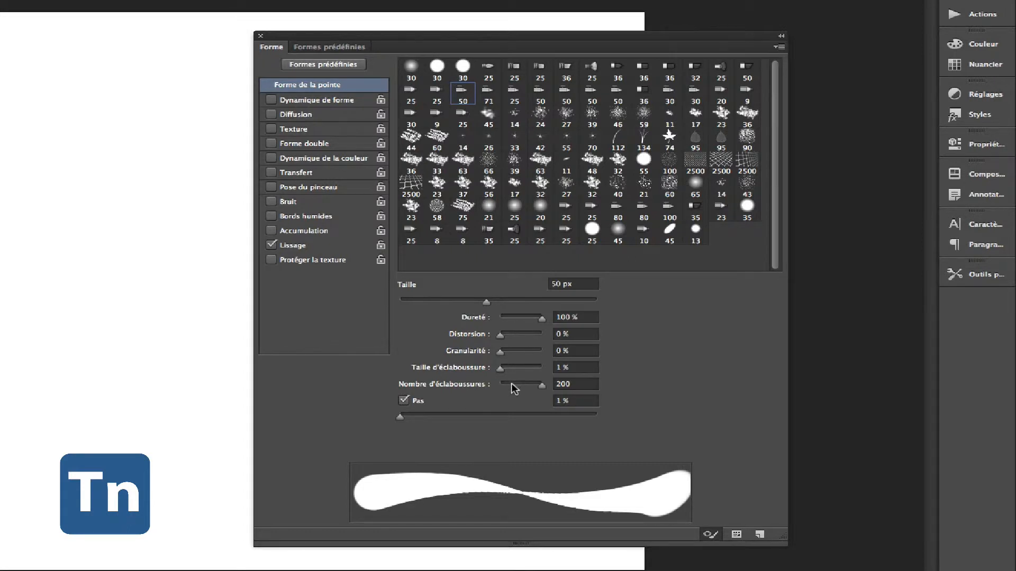
pyautogui.click(592, 160)
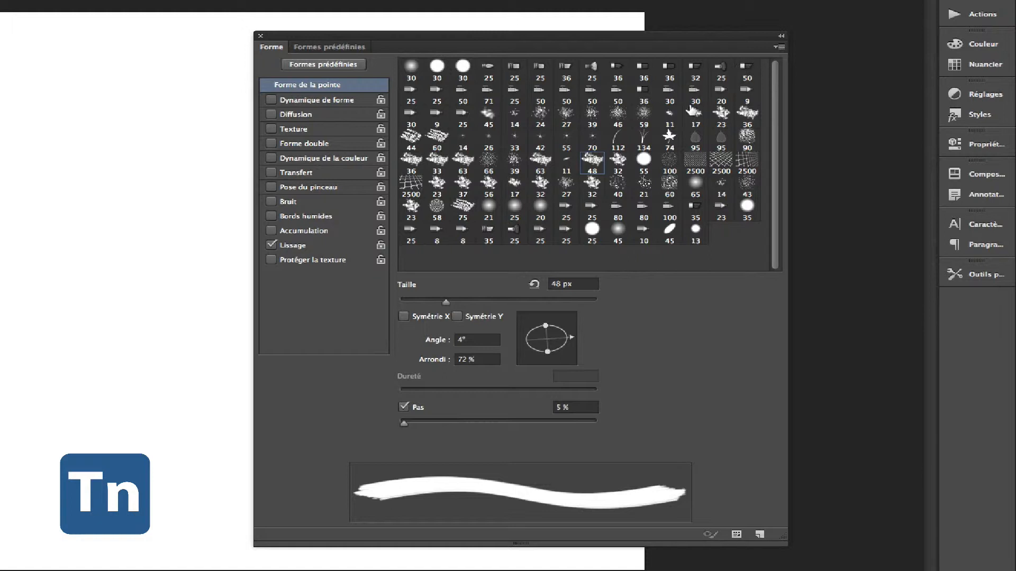
pyautogui.click(541, 183)
pyautogui.click(437, 68)
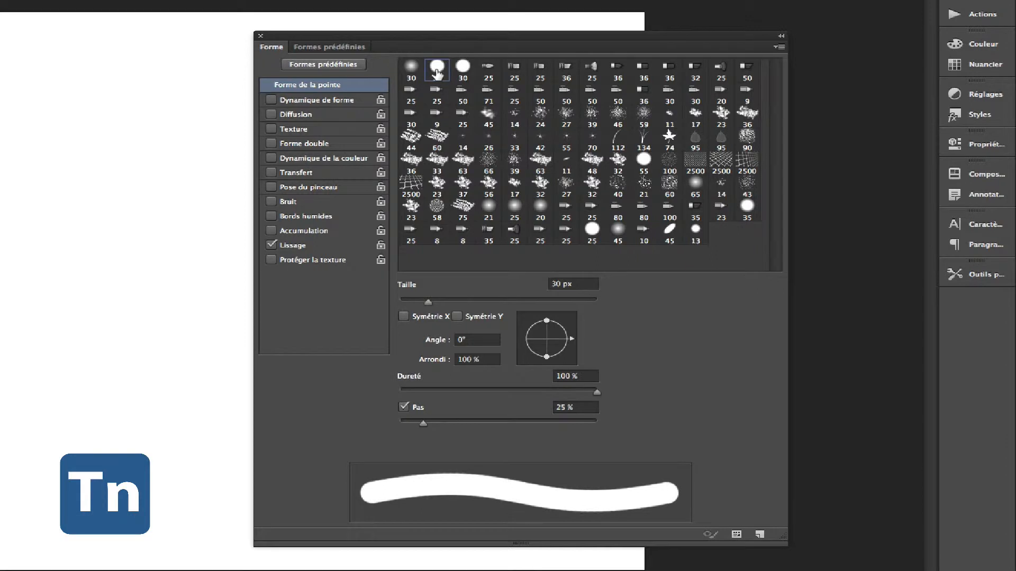
pyautogui.click(436, 95)
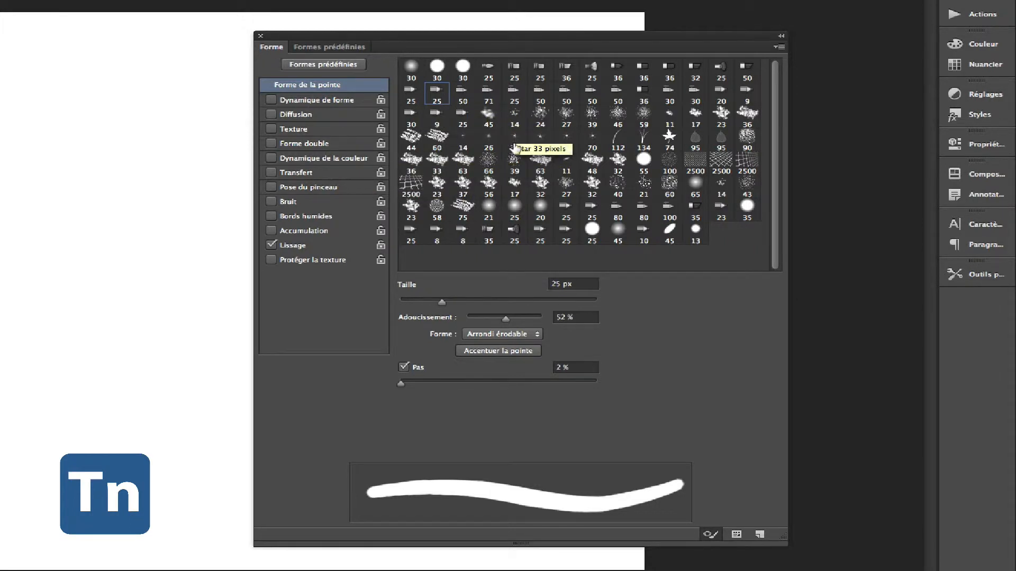
# Choose the 60 px textured brush tip and set its spacing to 130 % and its size to 116 px
pyautogui.click(436, 138)
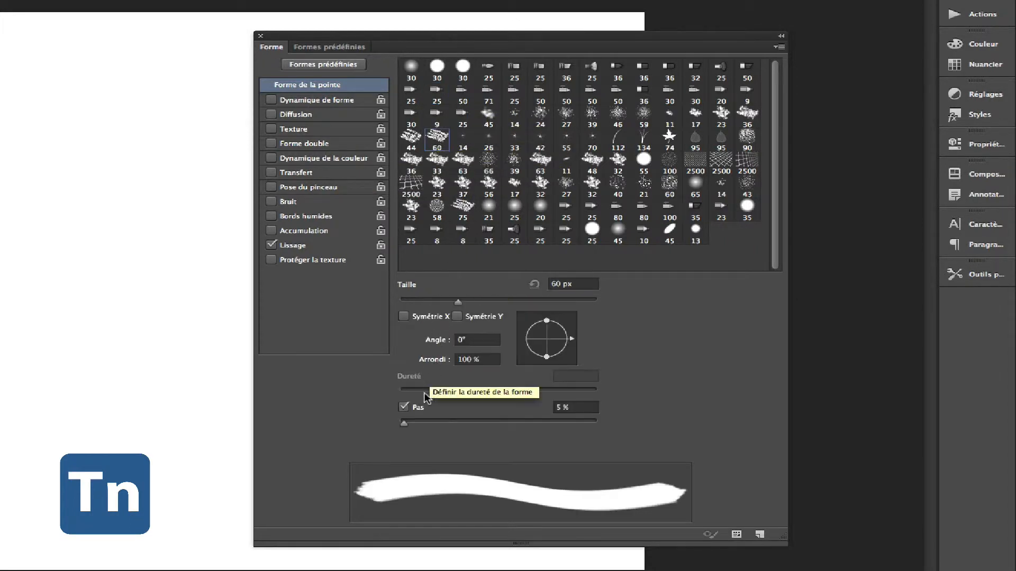
pyautogui.moveTo(404, 422); pyautogui.dragTo(513, 422)
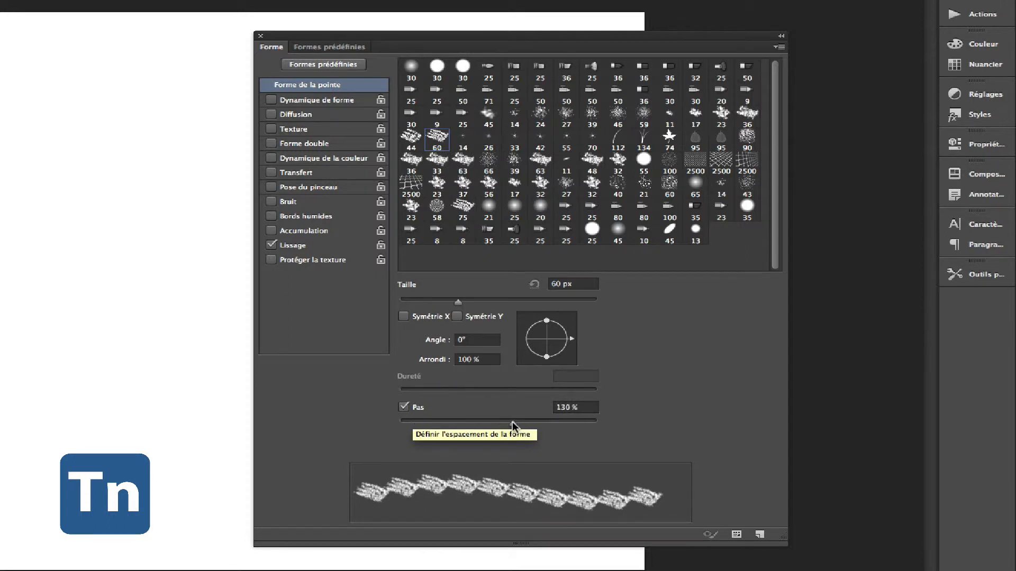
pyautogui.moveTo(462, 301); pyautogui.dragTo(504, 301)
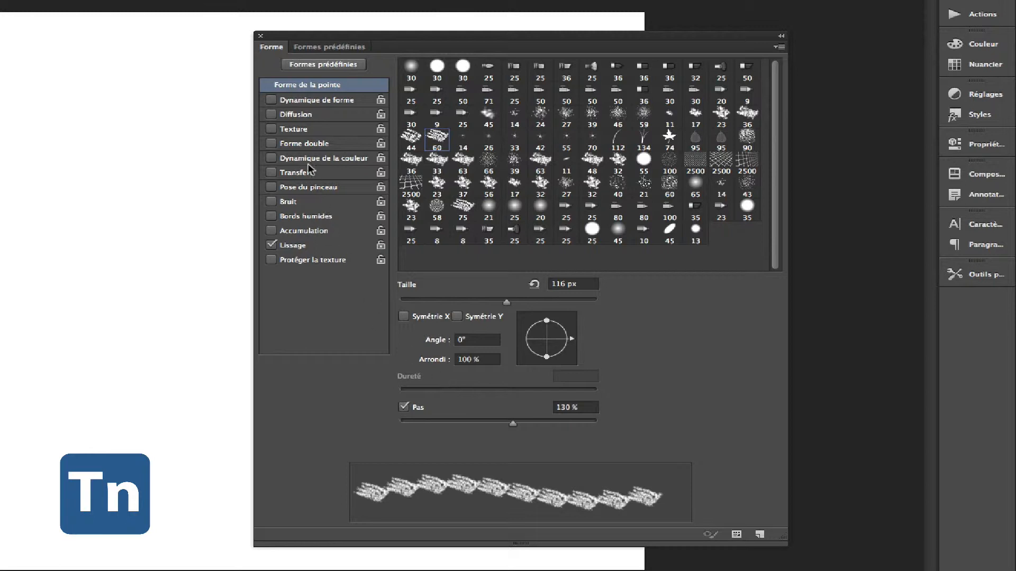
# Enable shape dynamics (Dynamique de forme) and scattering (Diffusion) for the brush, with the scattering at 344 %
pyautogui.click(272, 100)
pyautogui.click(341, 99)
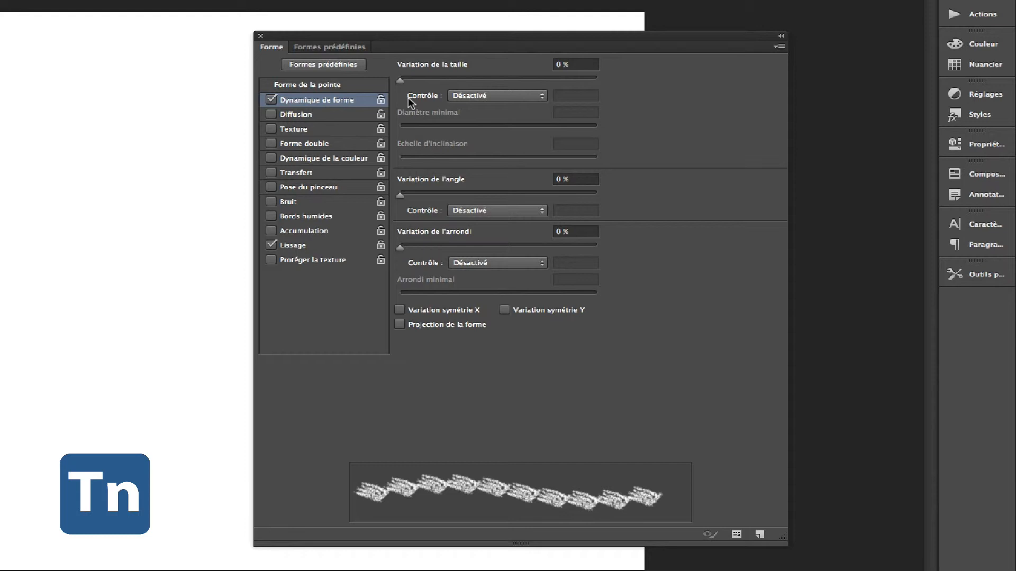
pyautogui.moveTo(420, 79); pyautogui.dragTo(468, 84)
pyautogui.click(278, 113)
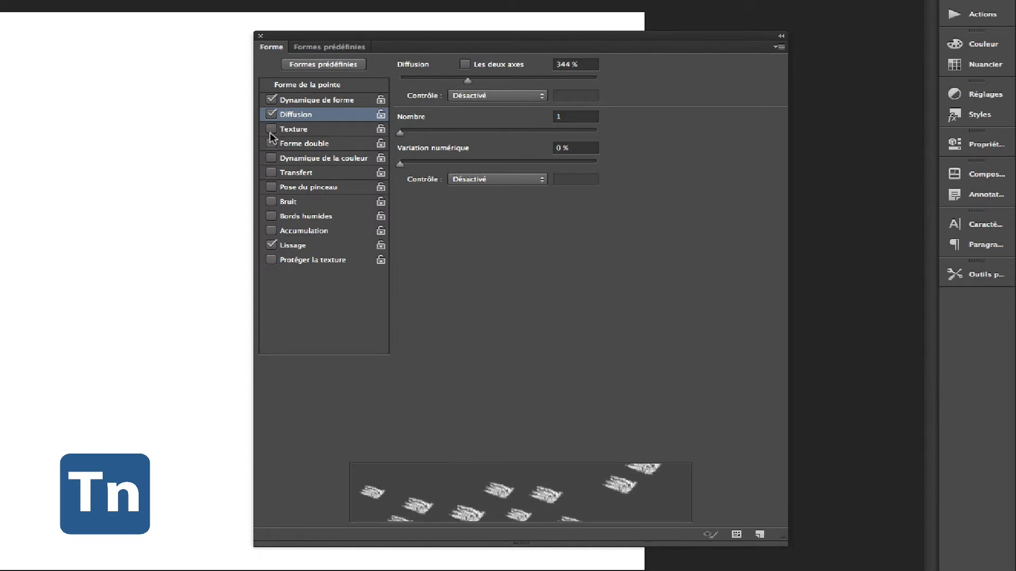
# Enable Texture for the brush and choose the blue bubbles pattern
pyautogui.click(303, 132)
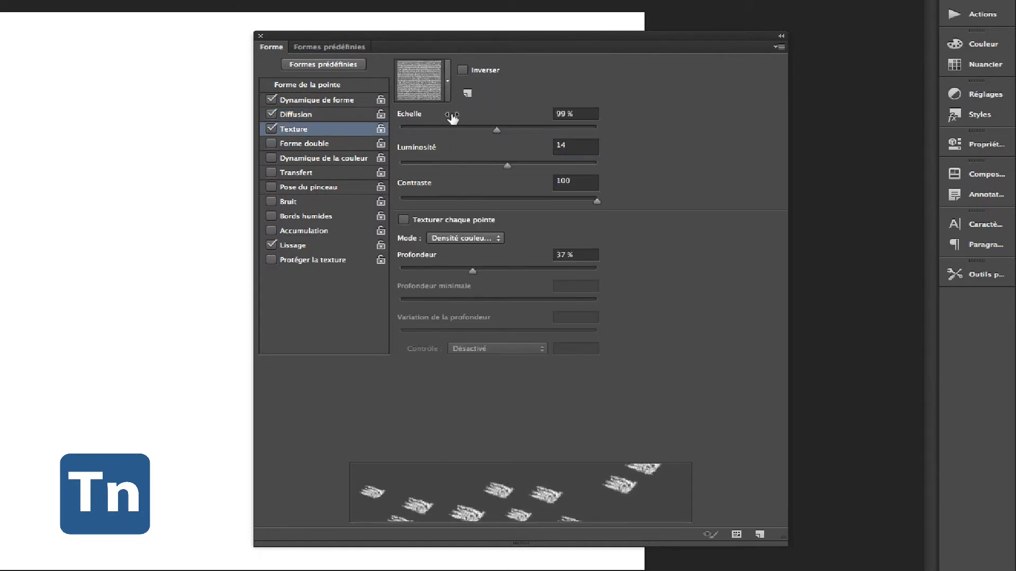
pyautogui.click(447, 81)
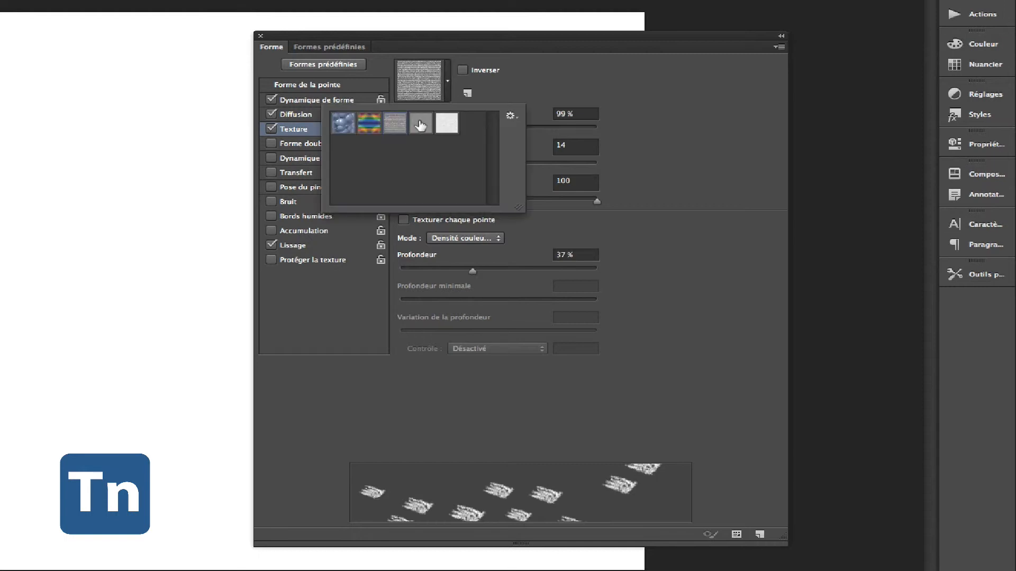
pyautogui.click(369, 124)
pyautogui.click(344, 123)
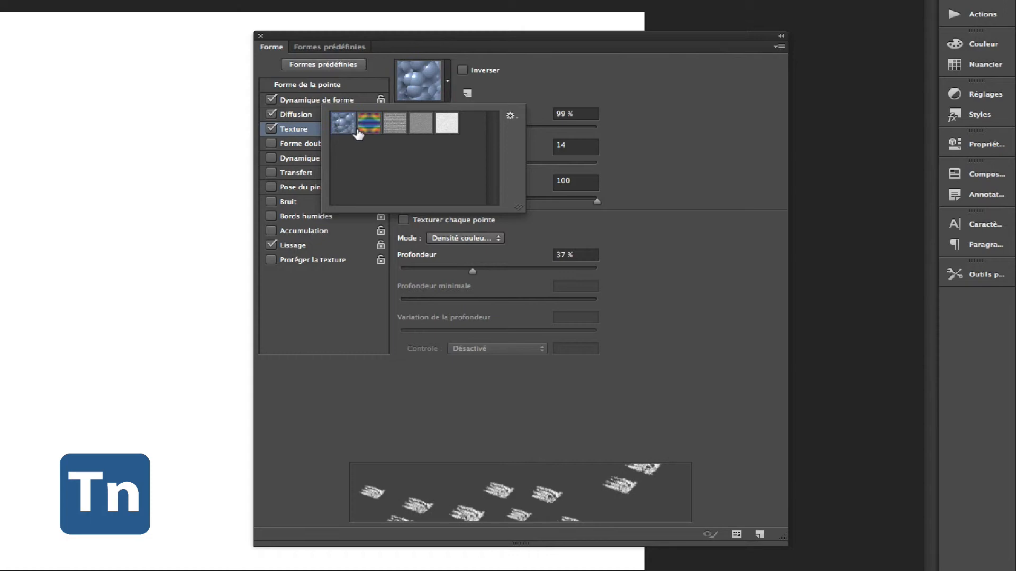
# Enable dual brush (Forme double), colour dynamics (Dynamique de la couleur) and Transfert for the brush, showing the Transfert options
pyautogui.click(286, 144)
pyautogui.click(270, 143)
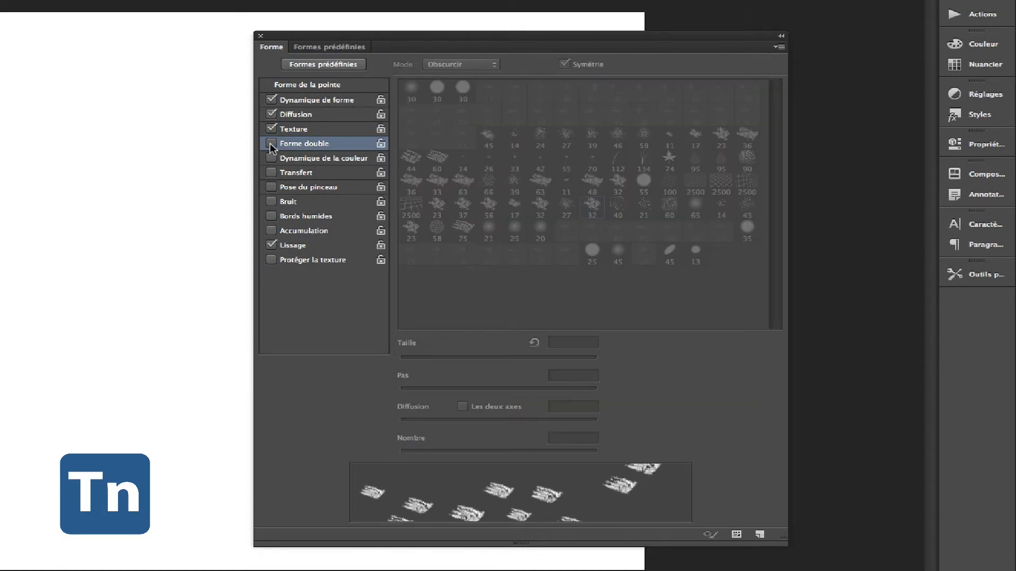
pyautogui.click(270, 143)
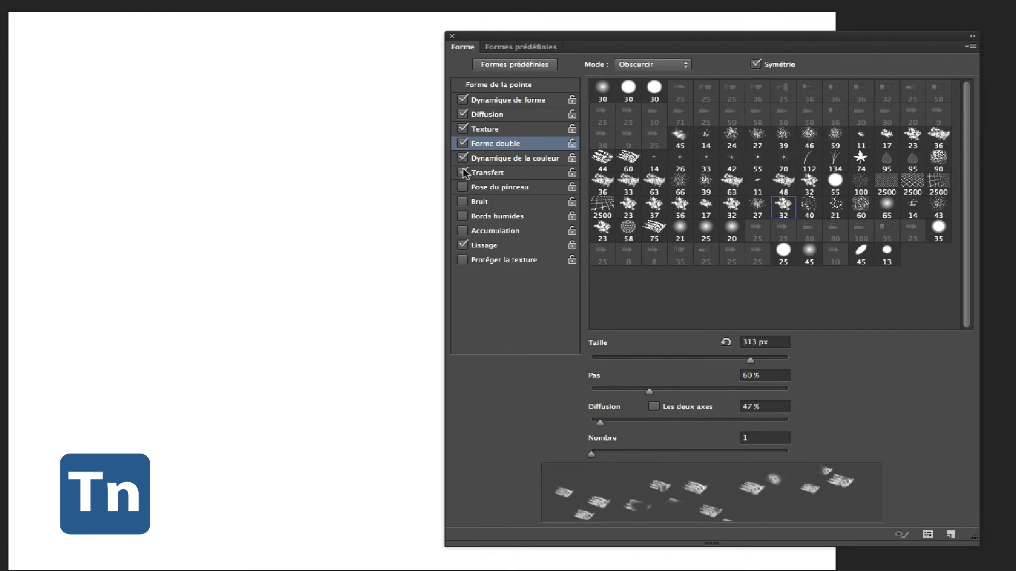
pyautogui.click(485, 173)
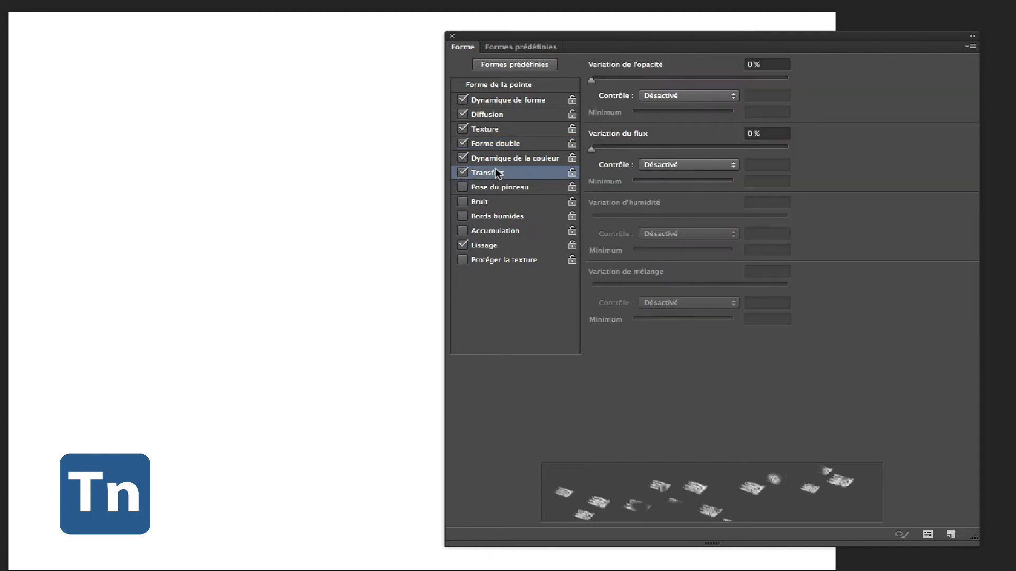
# Set the brush's opacity variation to 27 % and its foreground/background colour variation to 27 %, applied per tip (Appliquer par pointe)
pyautogui.moveTo(613, 81); pyautogui.dragTo(665, 79)
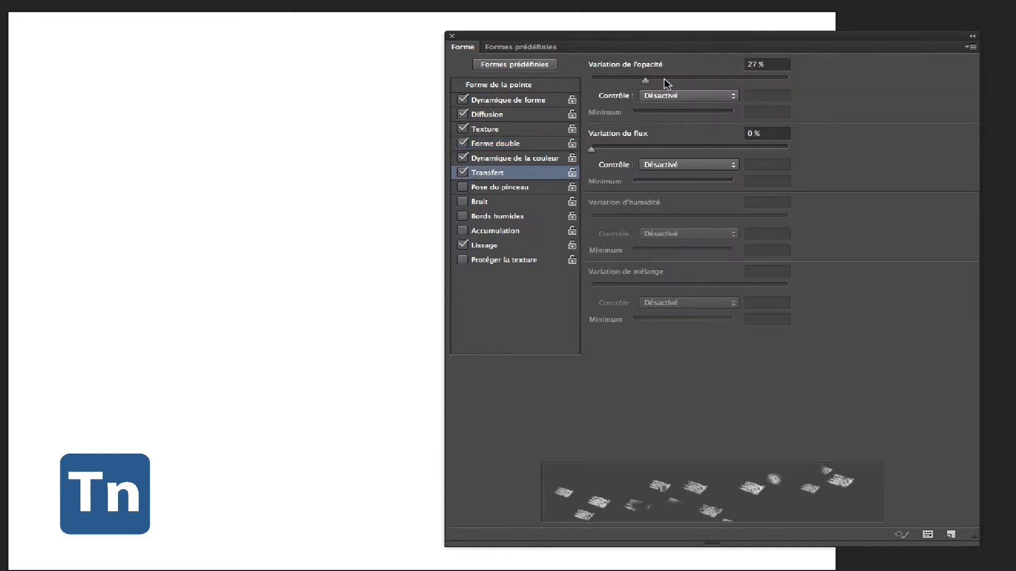
pyautogui.click(497, 158)
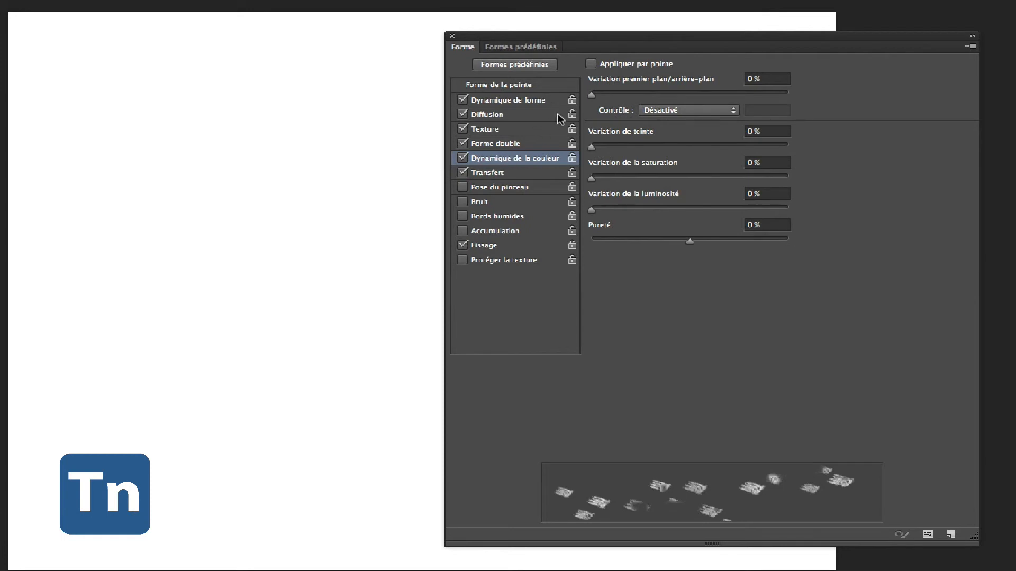
pyautogui.moveTo(601, 97); pyautogui.dragTo(645, 96)
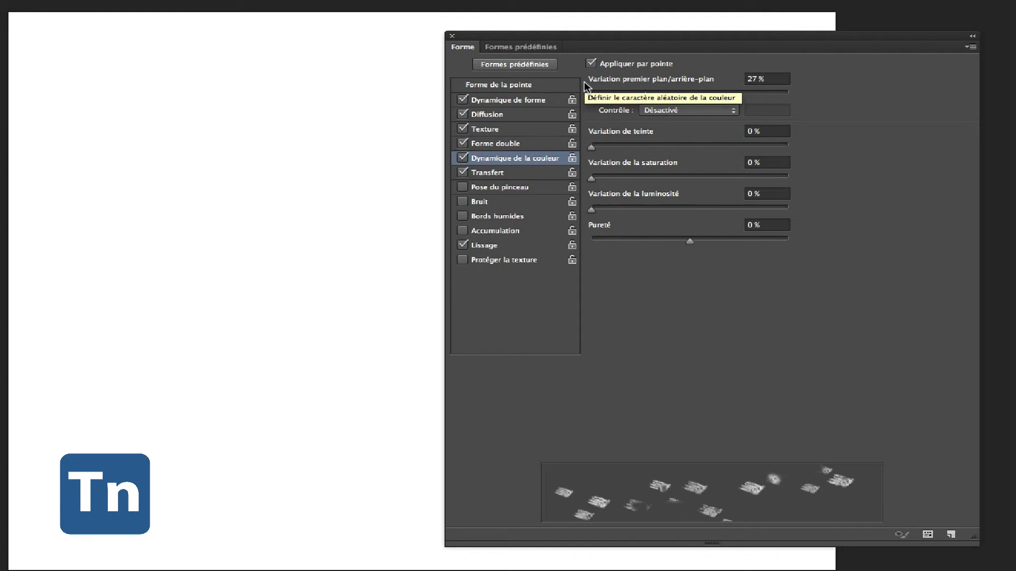
# Test the brush with grey strokes on the canvas and with dark red strokes, using foreground colour a10000
pyautogui.moveTo(216, 166)
pyautogui.mouseDown()
pyautogui.moveTo(158, 143)
pyautogui.moveTo(237, 347)
pyautogui.moveTo(124, 284)
pyautogui.moveTo(324, 340)
pyautogui.moveTo(313, 351)
pyautogui.moveTo(319, 406)
pyautogui.moveTo(169, 508)
pyautogui.moveTo(420, 95)
pyautogui.moveTo(113, 159)
pyautogui.moveTo(245, 477)
pyautogui.moveTo(254, 566)
pyautogui.mouseUp()
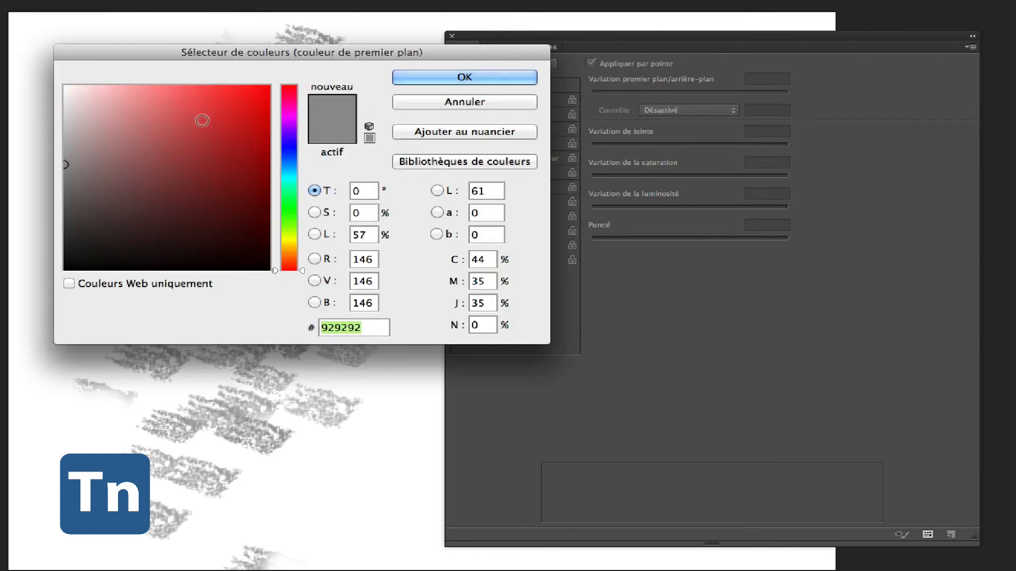
pyautogui.click(222, 136)
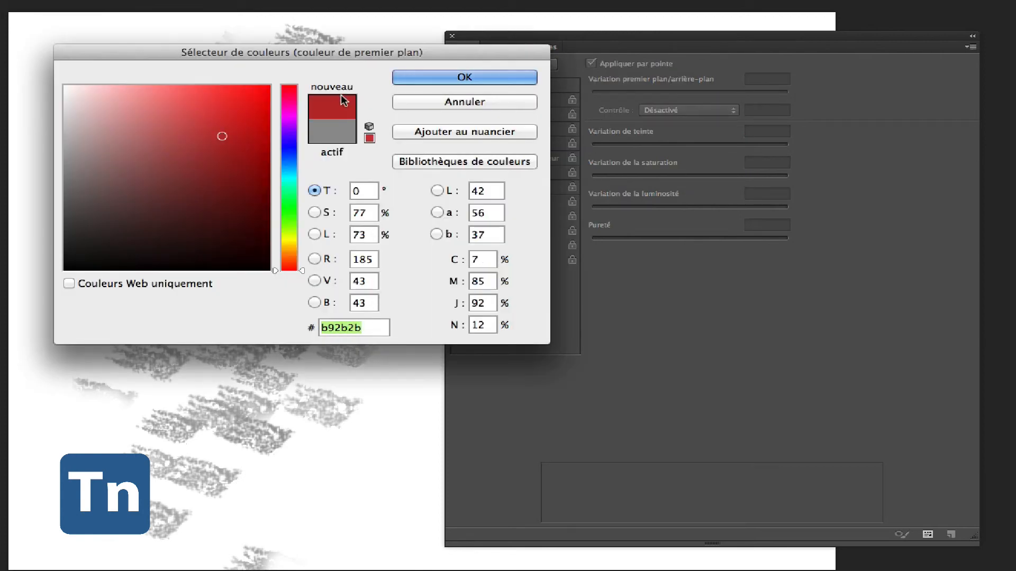
pyautogui.moveTo(251, 108); pyautogui.dragTo(270, 116)
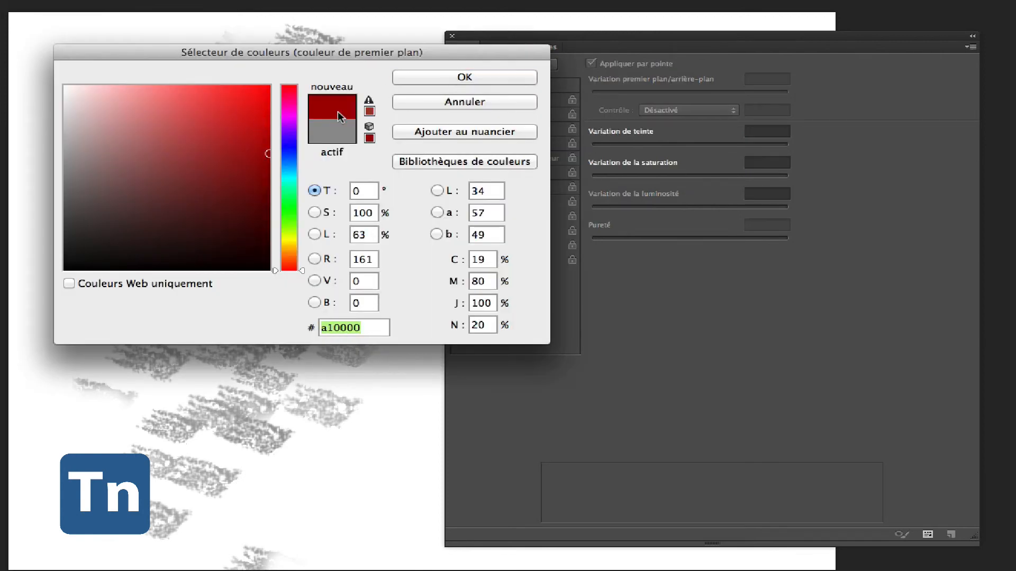
pyautogui.press('Return')
pyautogui.moveTo(212, 196)
pyautogui.mouseDown()
pyautogui.moveTo(125, 346)
pyautogui.moveTo(249, 216)
pyautogui.moveTo(227, 295)
pyautogui.moveTo(124, 460)
pyautogui.moveTo(76, 370)
pyautogui.moveTo(133, 320)
pyautogui.mouseUp()
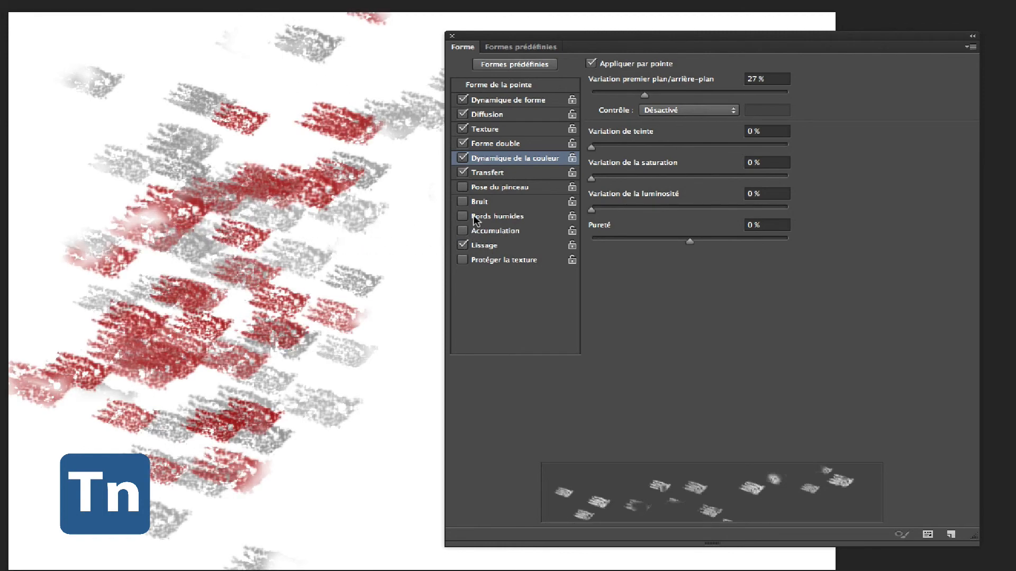
# Enable Pose du pinceau, Bruit, Bords humides and Accumulation for the brush, testing the options with red strokes over the existing ones
pyautogui.click(463, 187)
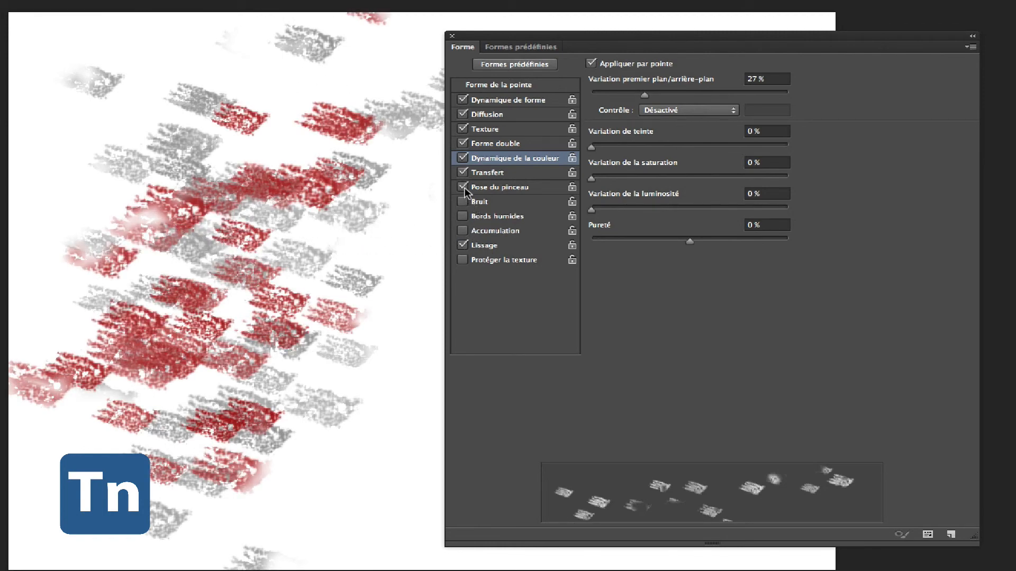
pyautogui.click(496, 187)
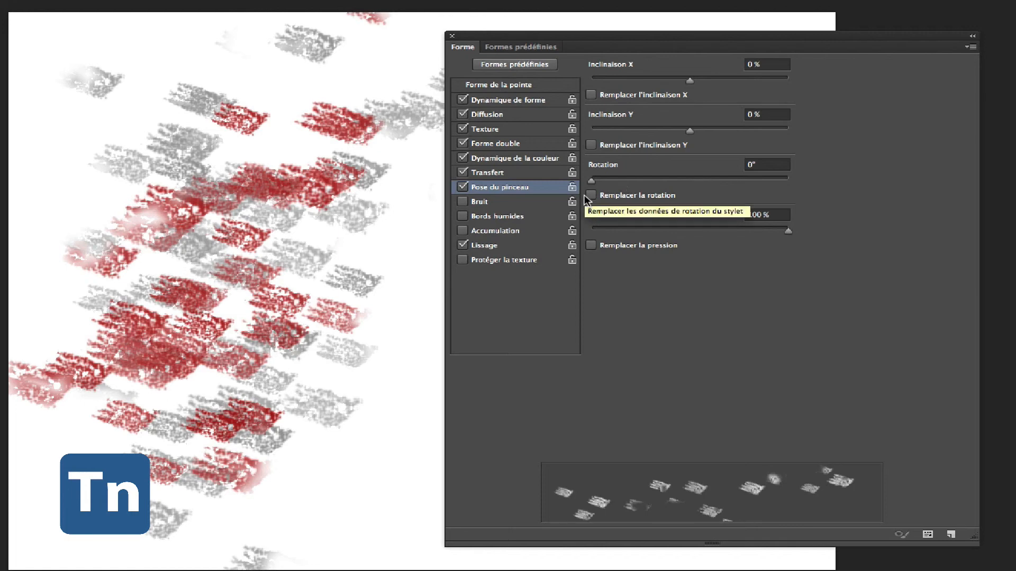
pyautogui.click(506, 203)
pyautogui.click(497, 216)
pyautogui.click(275, 214)
pyautogui.moveTo(371, 257)
pyautogui.mouseDown()
pyautogui.moveTo(324, 227)
pyautogui.moveTo(283, 430)
pyautogui.moveTo(227, 397)
pyautogui.moveTo(339, 317)
pyautogui.moveTo(222, 339)
pyautogui.mouseUp()
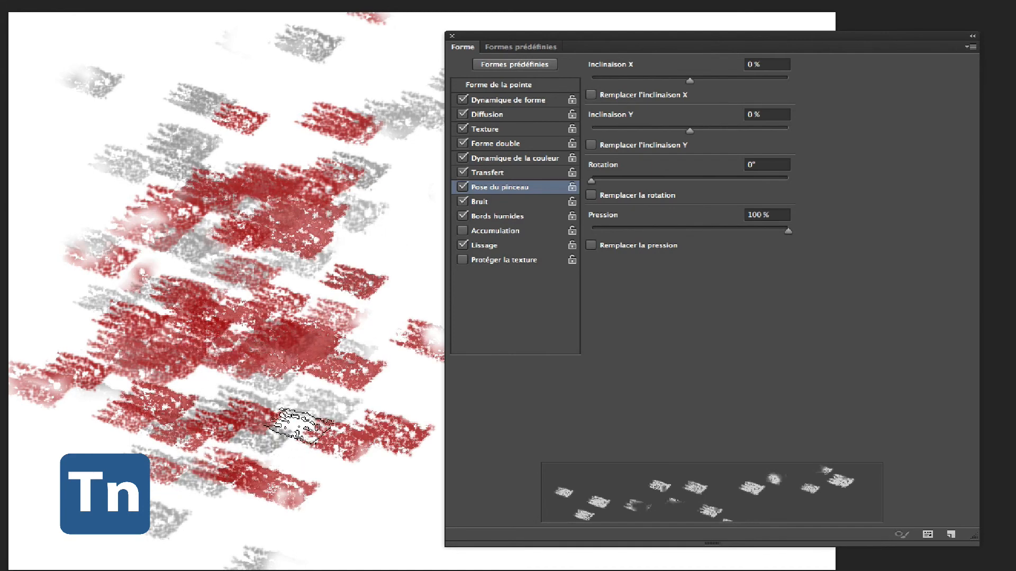
pyautogui.click(463, 230)
pyautogui.moveTo(381, 254)
pyautogui.mouseDown()
pyautogui.moveTo(382, 225)
pyautogui.moveTo(359, 233)
pyautogui.moveTo(347, 283)
pyautogui.moveTo(233, 175)
pyautogui.moveTo(184, 100)
pyautogui.moveTo(185, 165)
pyautogui.moveTo(55, 215)
pyautogui.moveTo(111, 77)
pyautogui.moveTo(182, 47)
pyautogui.moveTo(347, 65)
pyautogui.moveTo(267, 173)
pyautogui.moveTo(243, 328)
pyautogui.mouseUp()
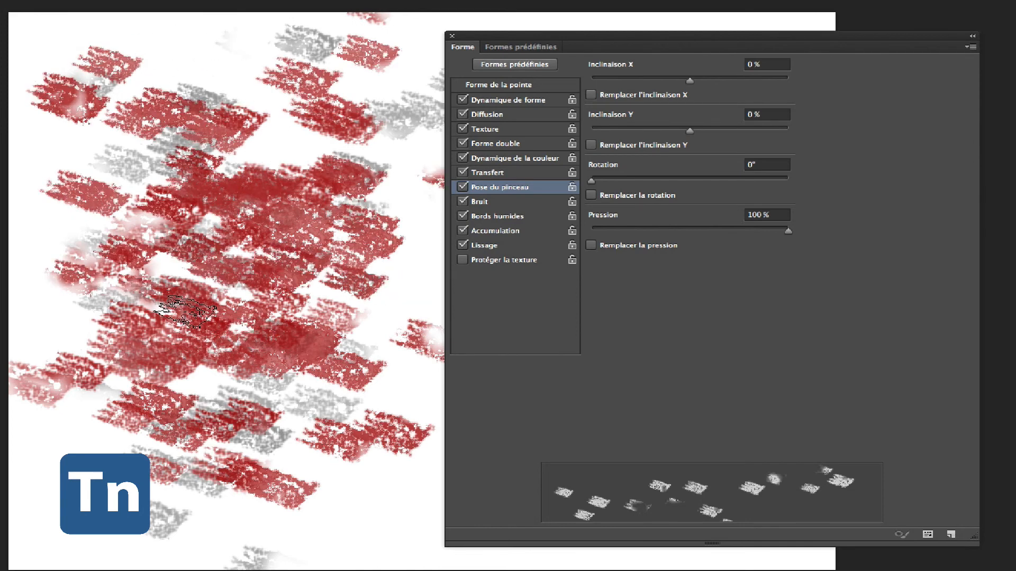